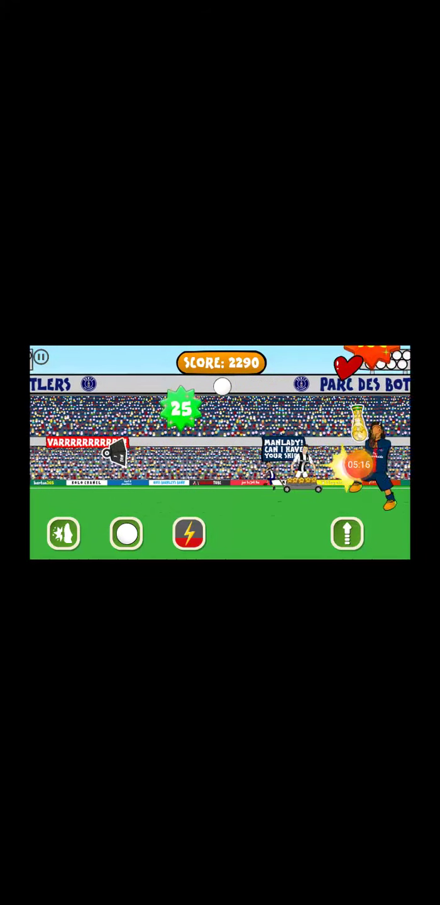
# Jump the trolley and dog, then kick and tackle the green group and banana opponents.
pyautogui.click(347, 534)
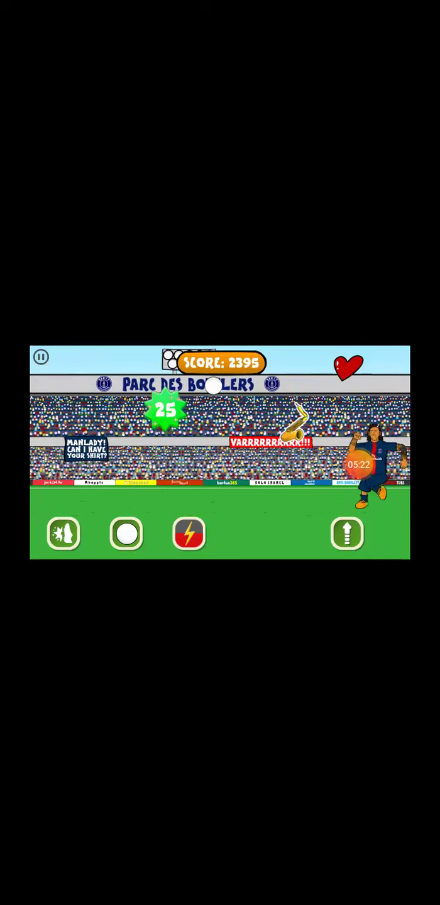
pyautogui.click(126, 533)
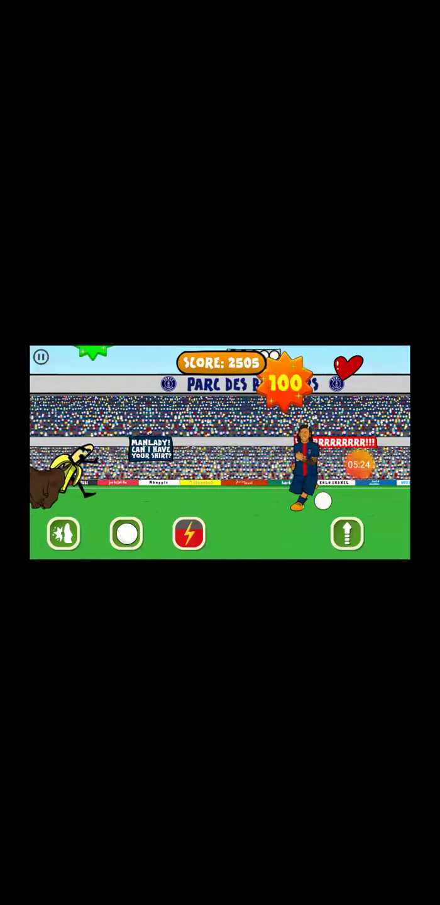
pyautogui.click(347, 534)
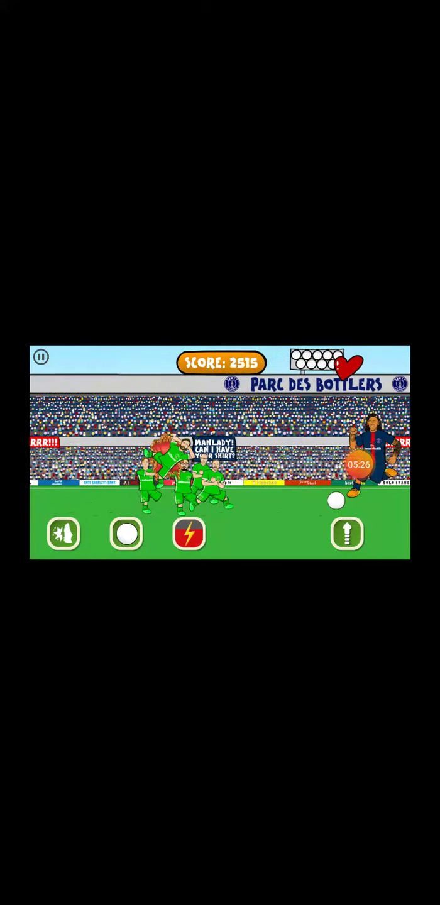
pyautogui.click(126, 533)
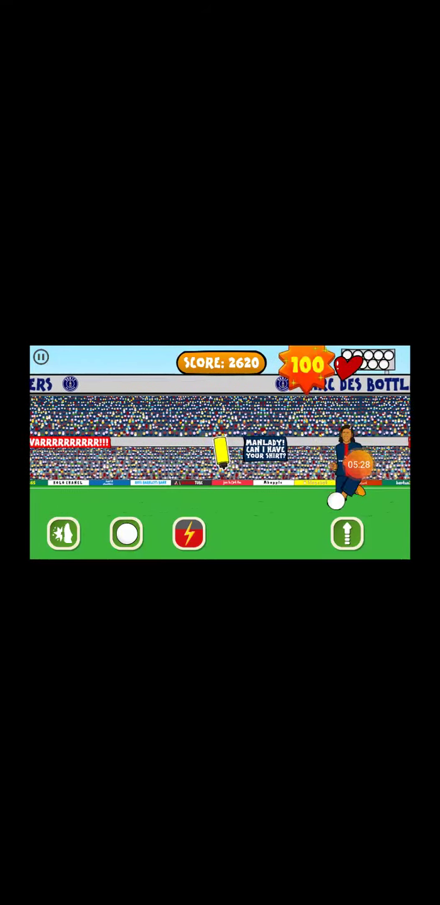
pyautogui.click(125, 534)
pyautogui.click(126, 534)
pyautogui.click(125, 534)
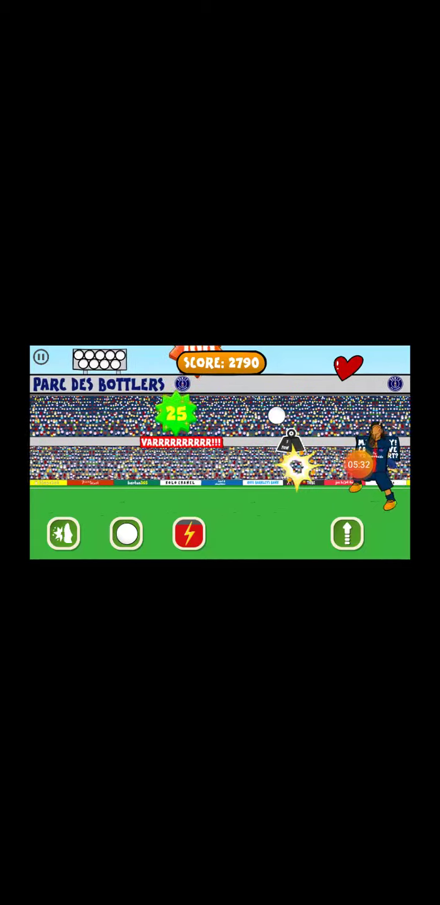
pyautogui.click(126, 534)
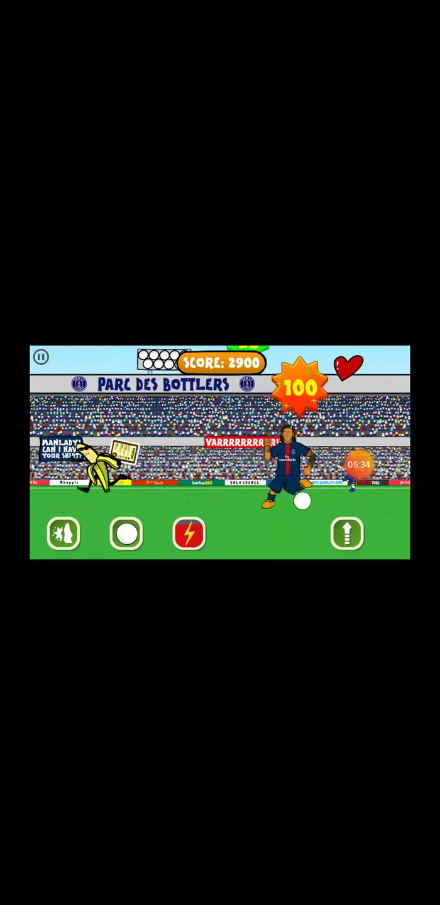
pyautogui.click(126, 533)
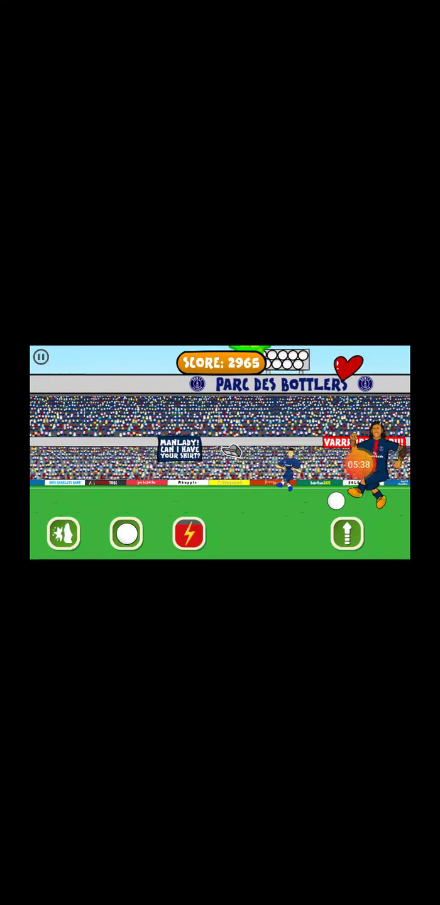
pyautogui.click(125, 534)
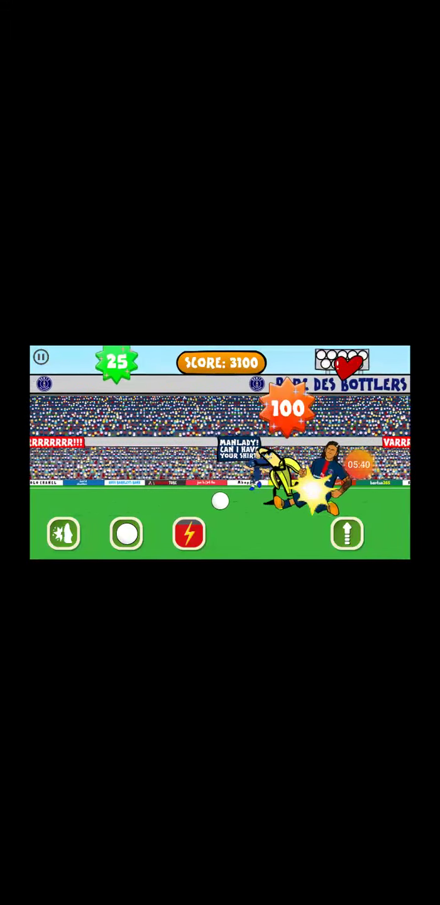